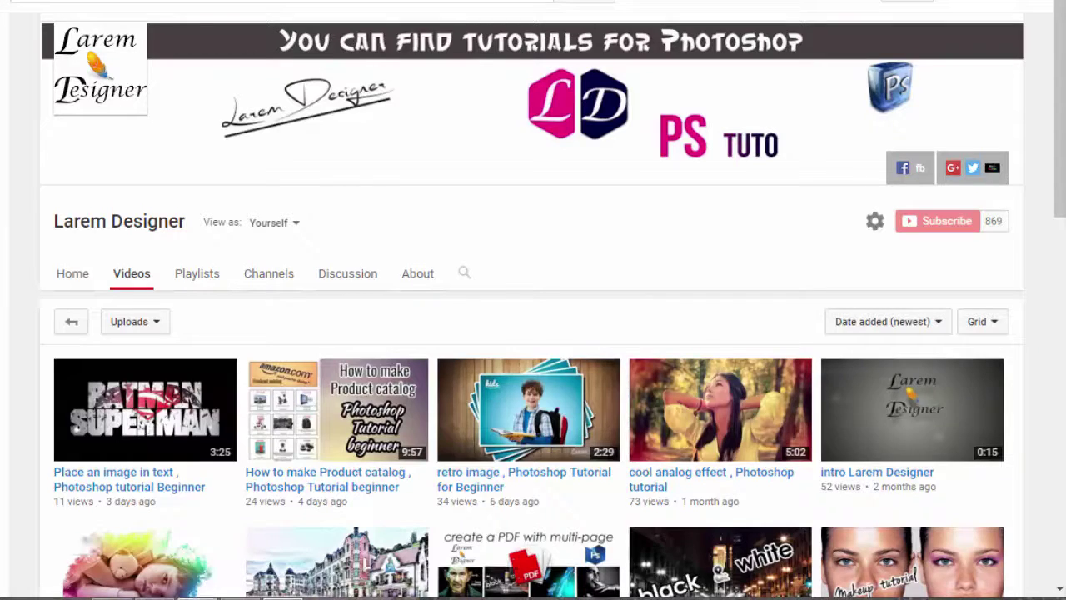
Switch to Photoshop to show the worn Union Jack flag image.
left_click(196, 596)
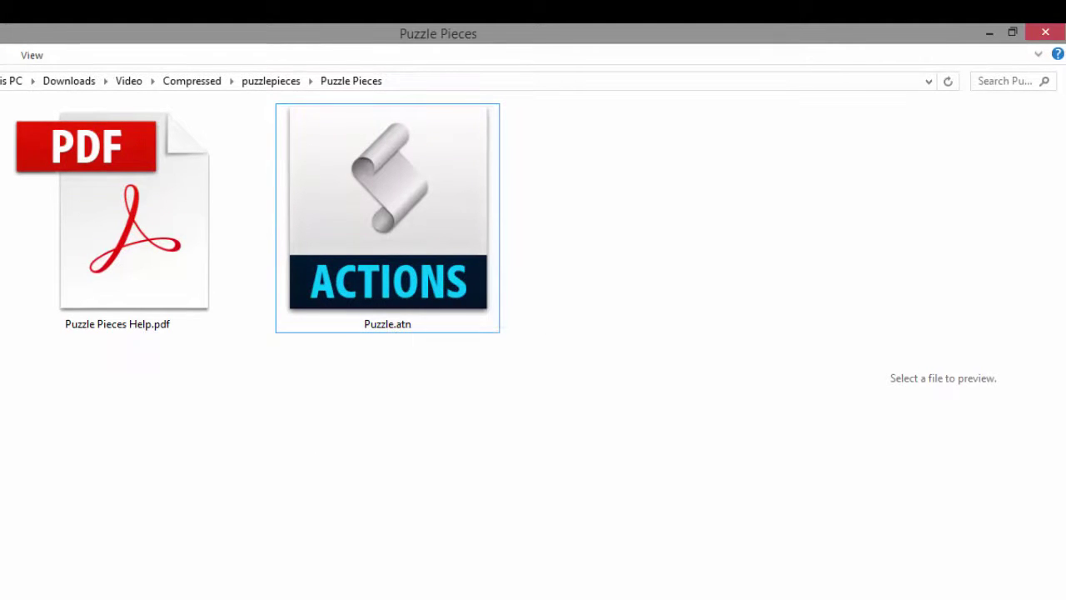
Show the Actions panel with the Puzzle action set expanded.
left_click(196, 582)
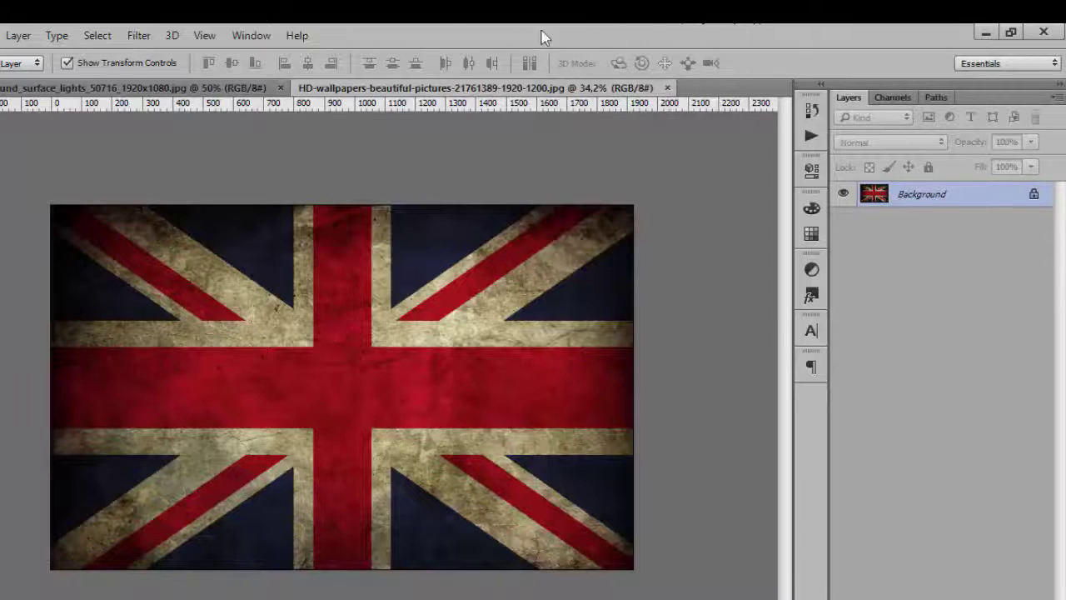
left_click(252, 35)
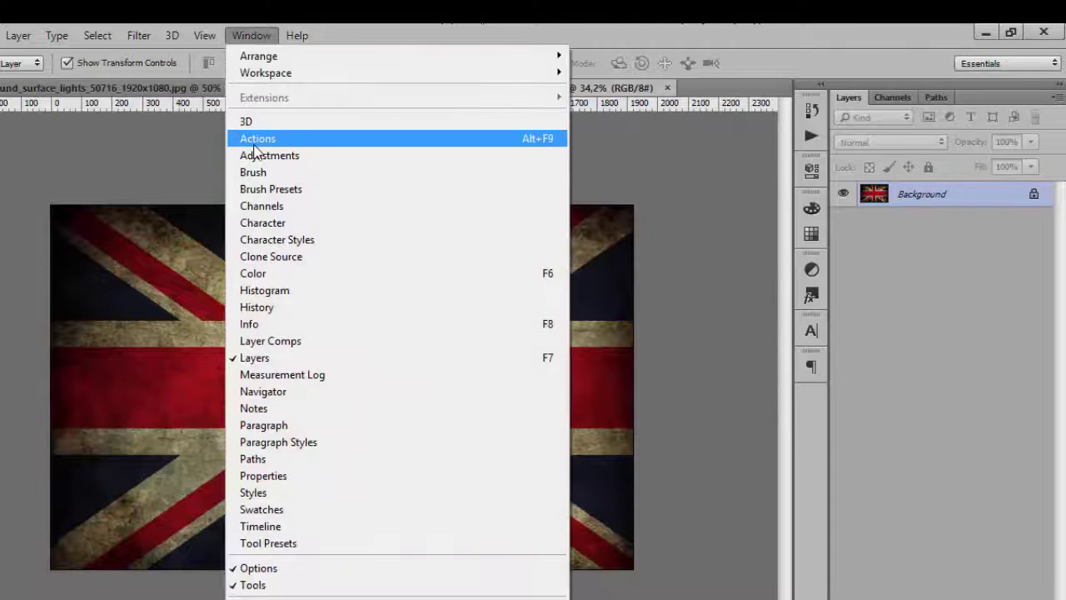
left_click(258, 139)
left_click(656, 134)
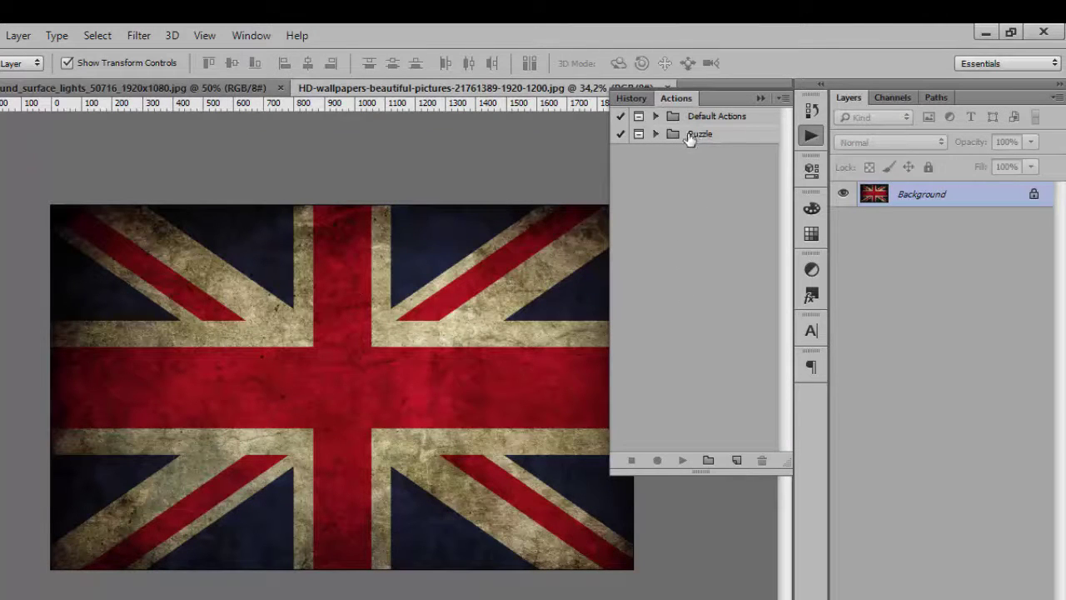
left_click(656, 134)
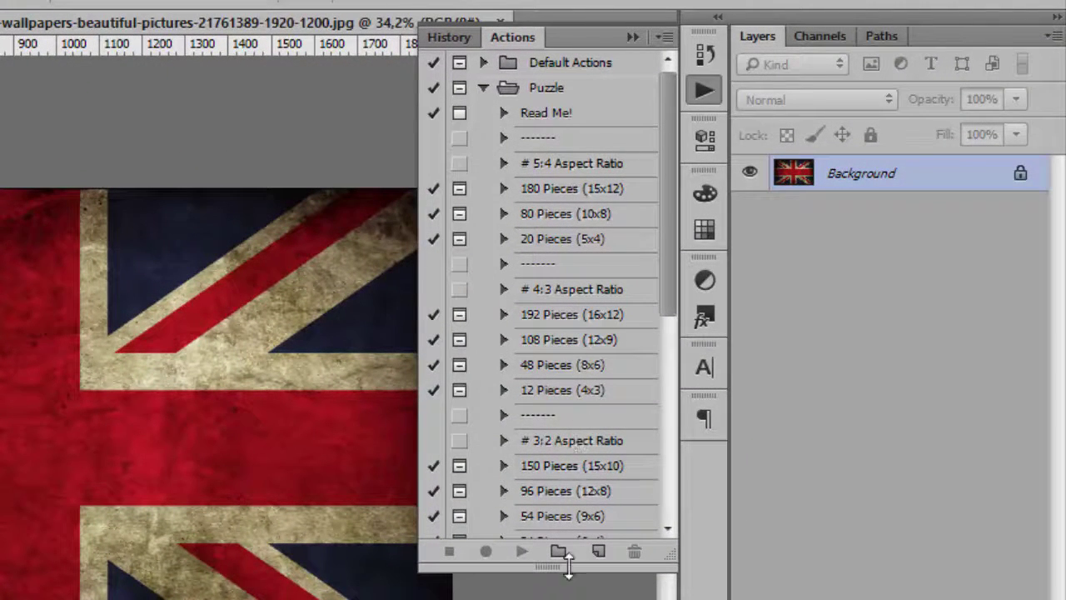
Select the 54 Pieces (9x6) action and start a new 9×6 inch, 300 ppi document.
left_click(568, 493)
left_click(665, 365)
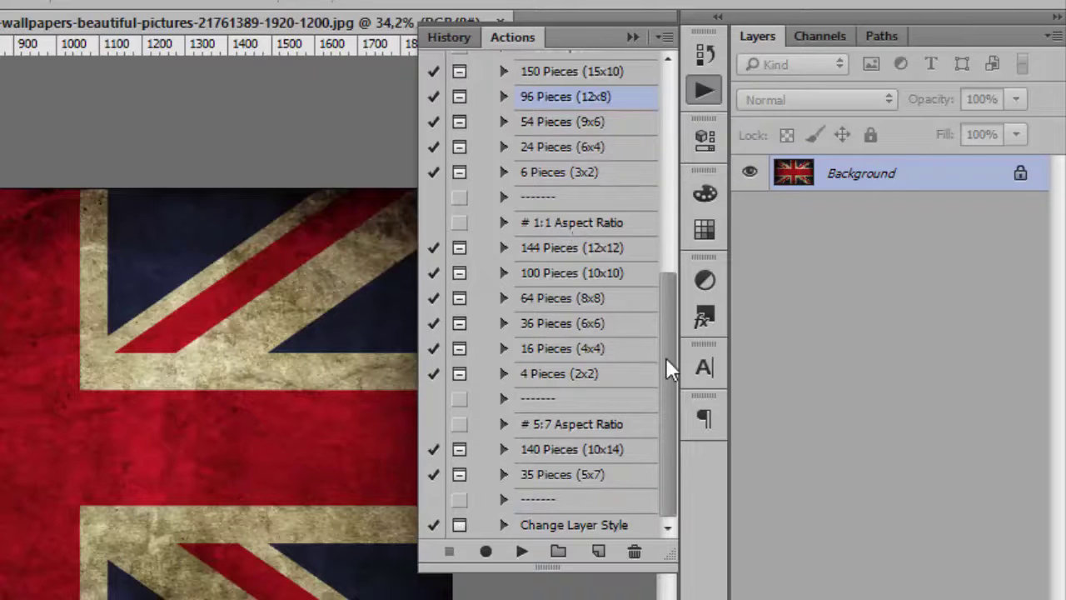
left_click_drag(666, 357, 667, 261)
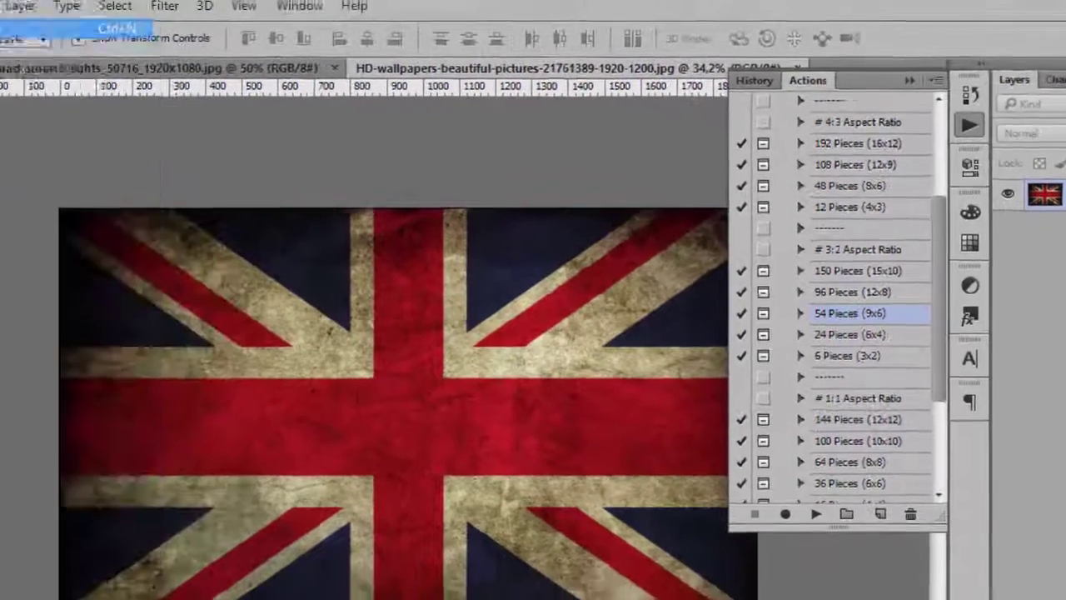
key("ctrl+n")
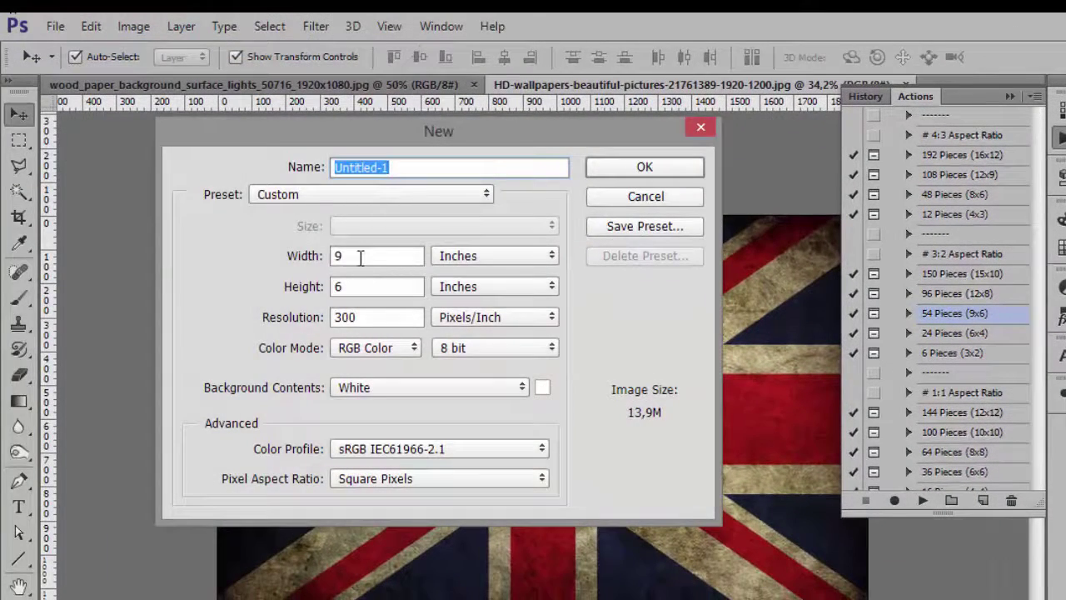
Create the 9×6 inch document and drag the flag image into it as Layer 1.
left_click(647, 169)
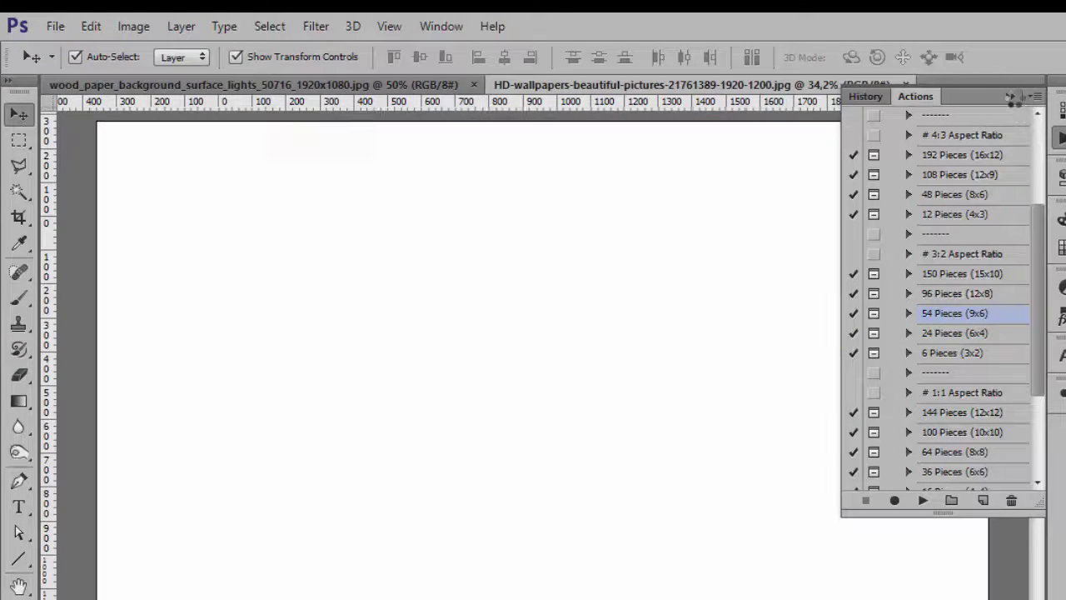
left_click(1009, 96)
left_click(714, 84)
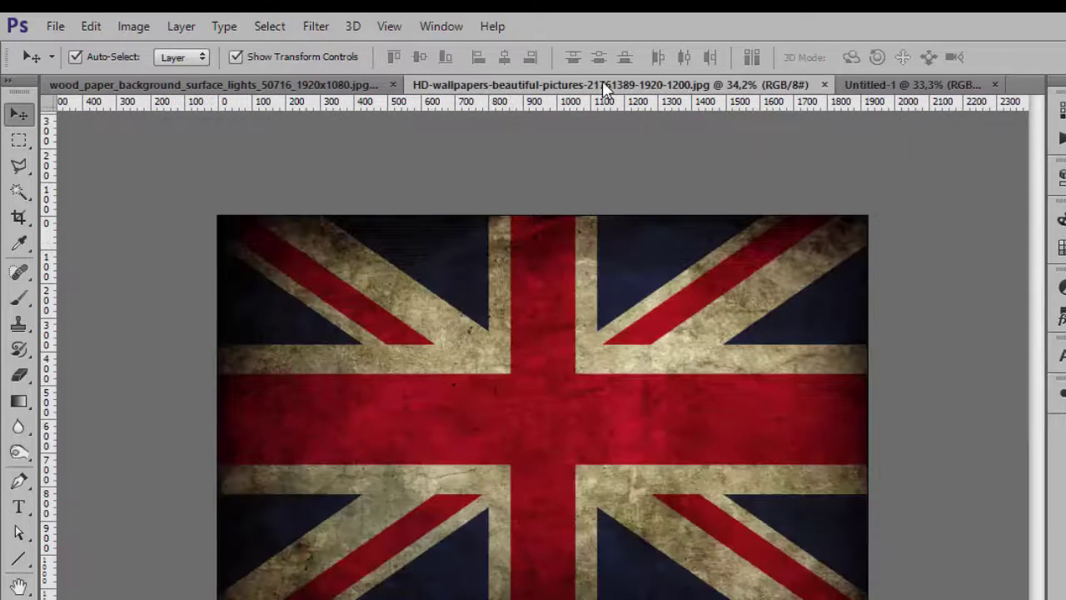
left_click_drag(602, 84, 629, 408)
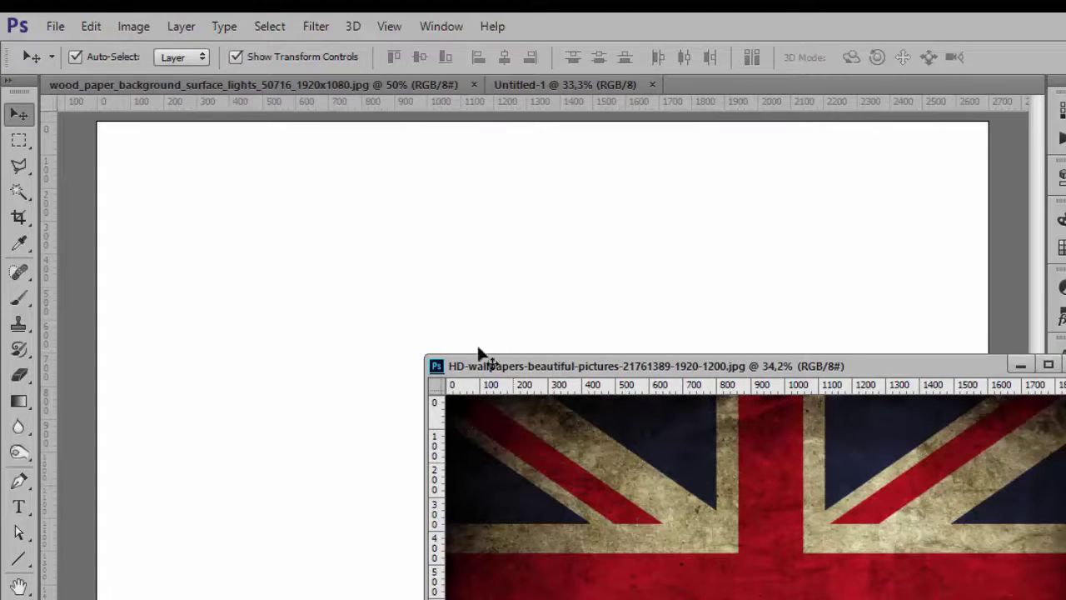
left_click_drag(481, 354, 691, 333)
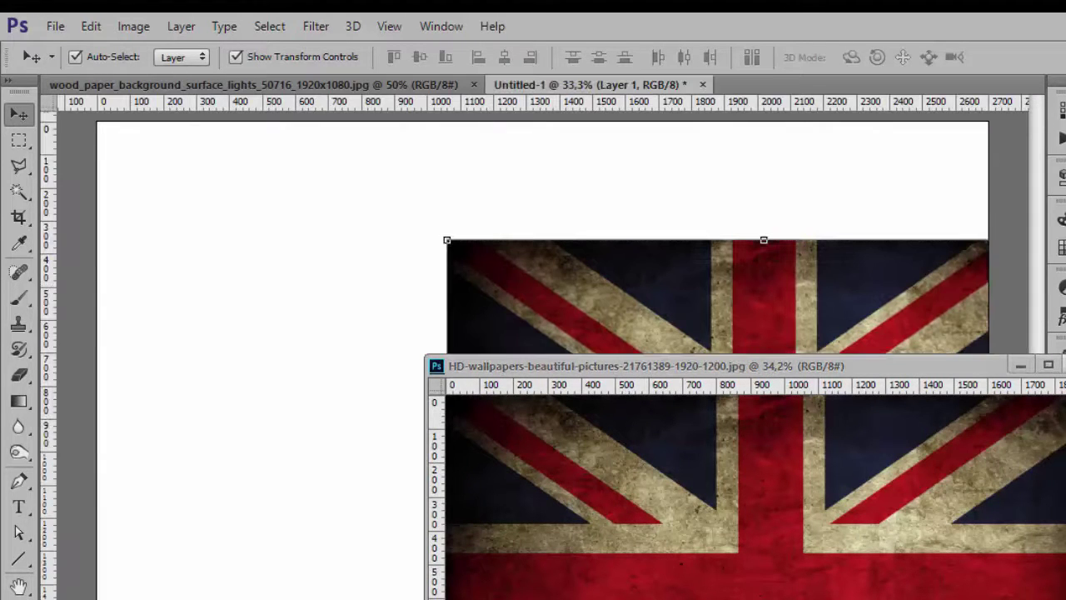
left_click_drag(822, 366, 464, 245)
Scale up and reposition the flag layer so it fills the white canvas.
key("ctrl+t")
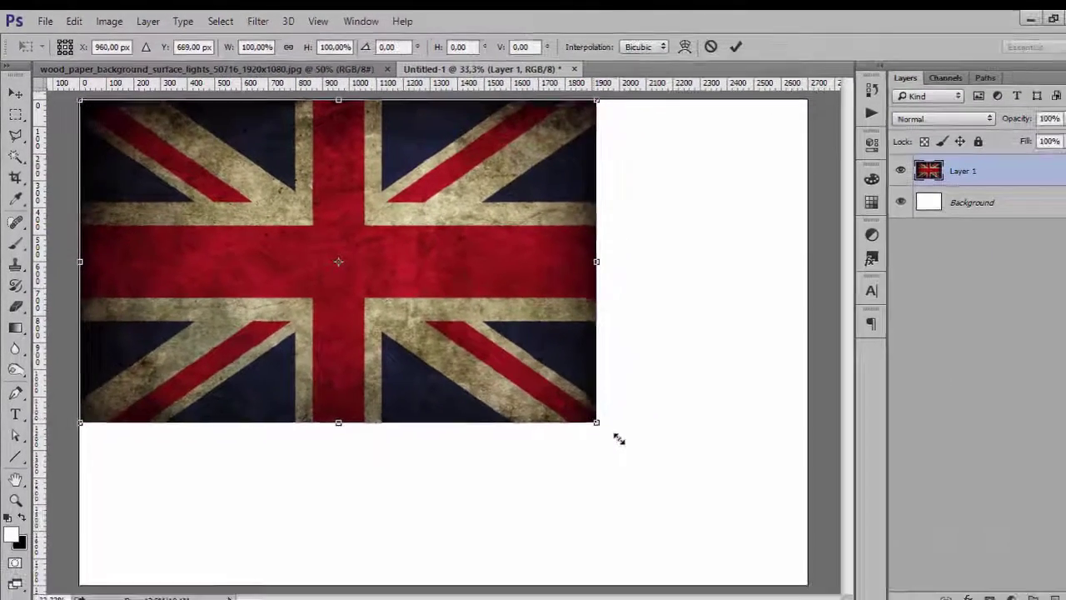
left_click_drag(754, 531, 1014, 599)
left_click_drag(829, 564, 911, 583)
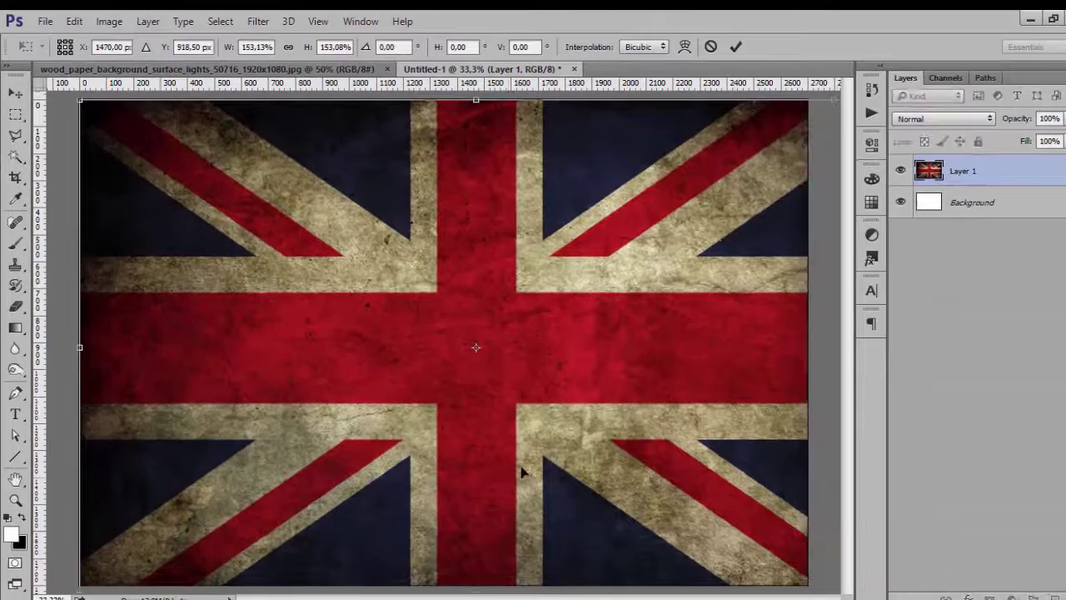
left_click_drag(523, 471, 472, 463)
key("v")
key("Return")
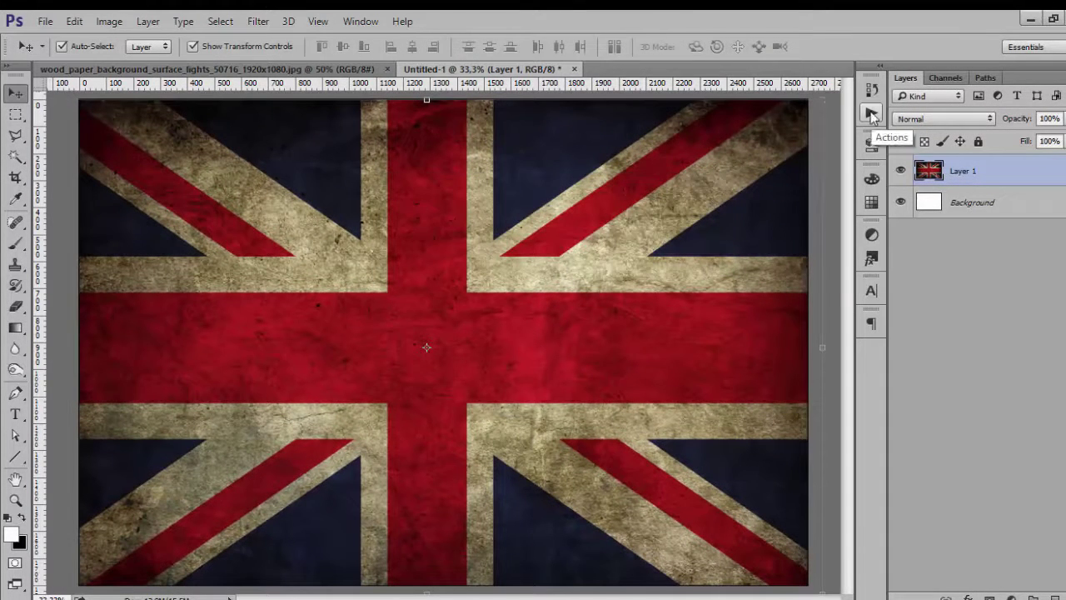
Run the 54 Pieces (9x6) action to cut the flag into puzzle-piece layers.
left_click(871, 115)
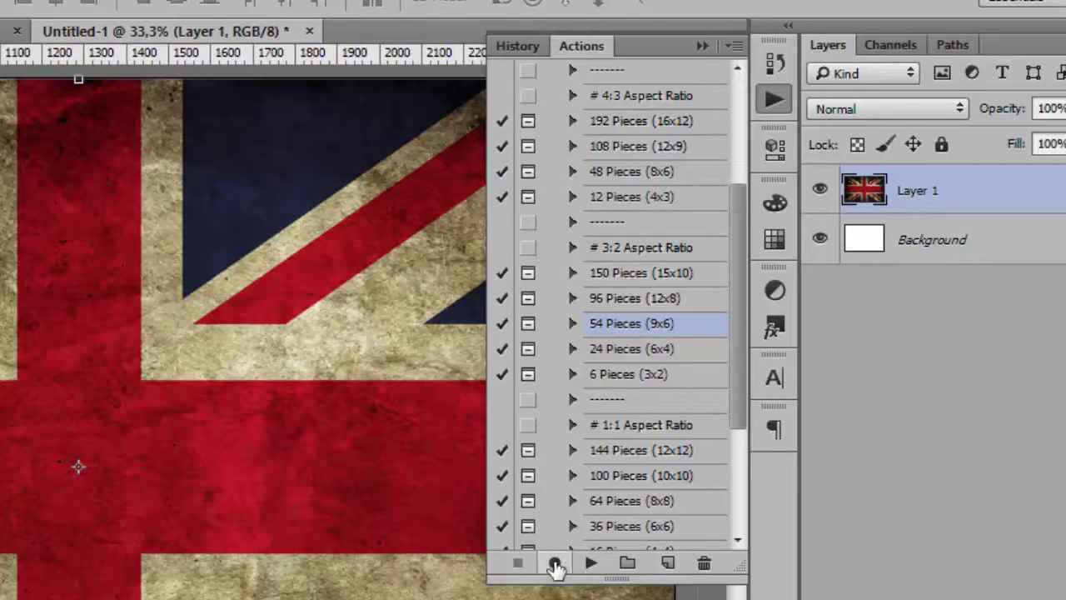
left_click(590, 563)
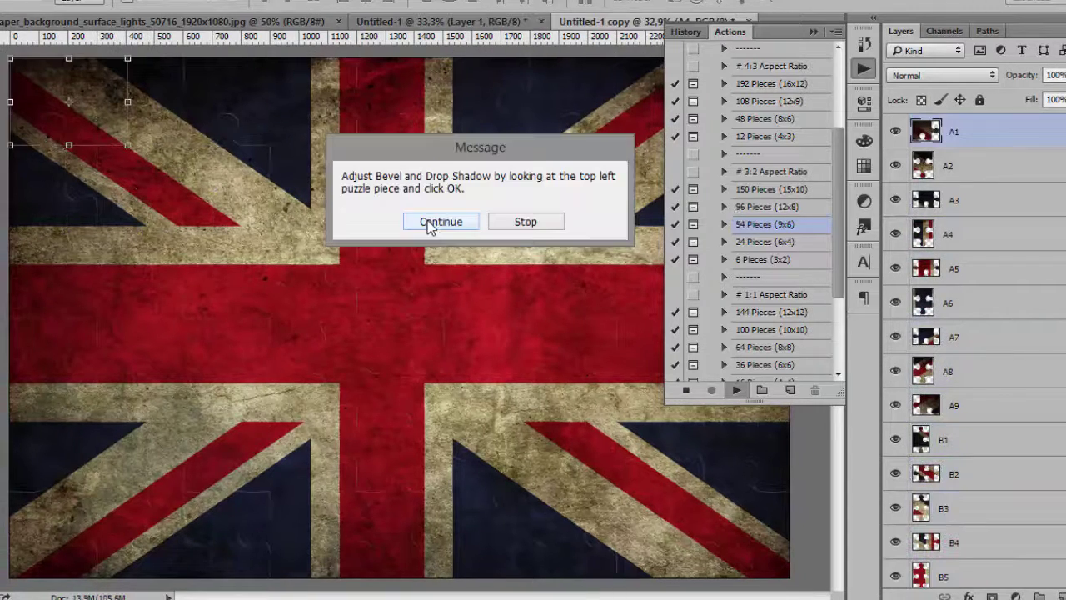
Give the pieces a Normal-mode Drop Shadow at 100% opacity with a larger distance.
left_click(429, 225)
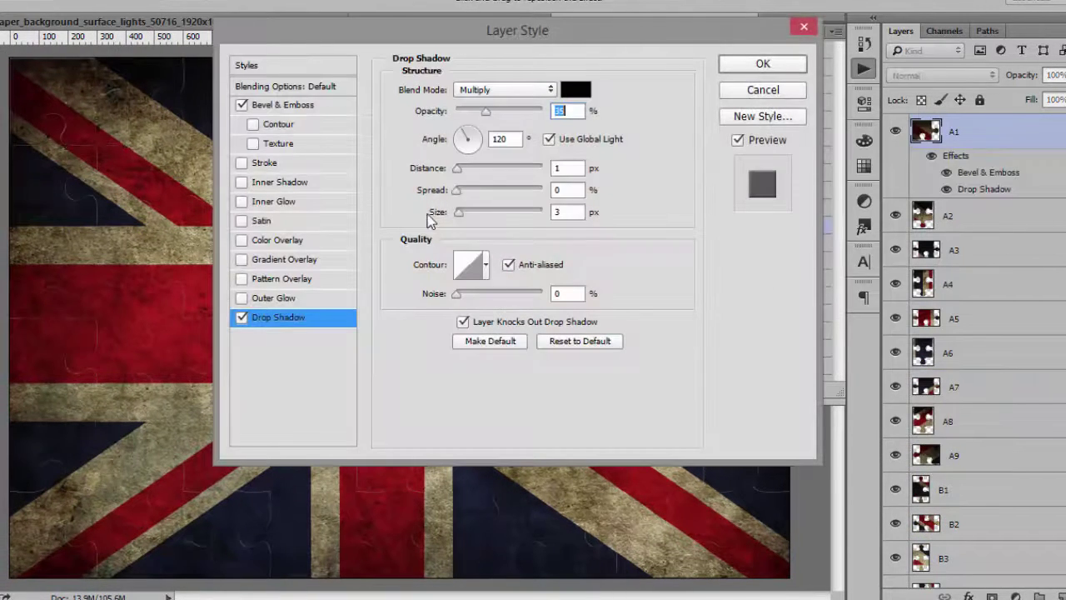
left_click_drag(425, 42, 590, 88)
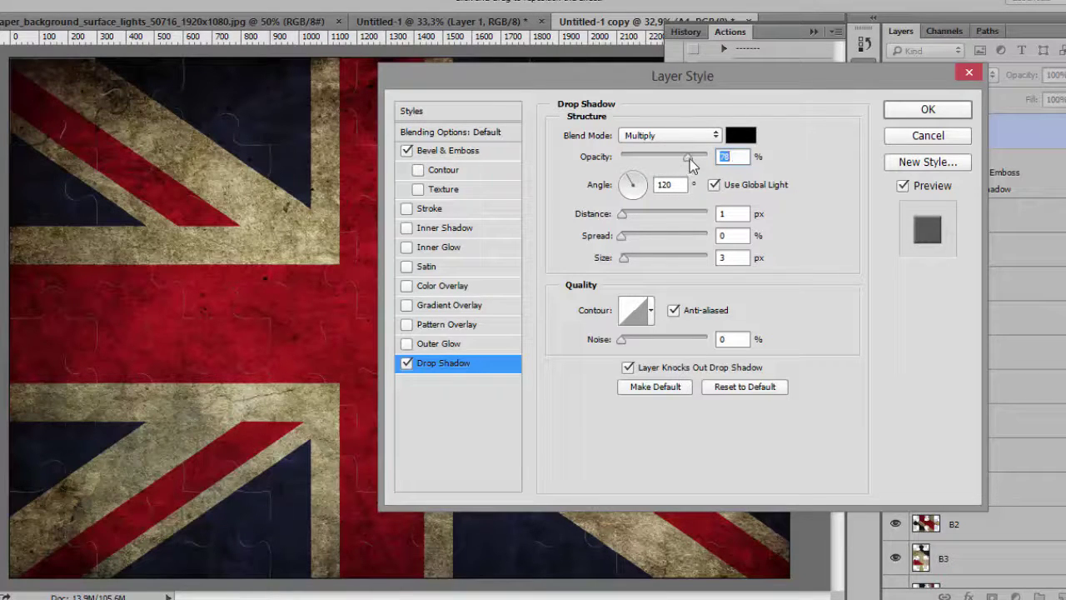
left_click_drag(688, 160, 712, 158)
left_click(669, 135)
left_click(650, 150)
left_click(630, 218)
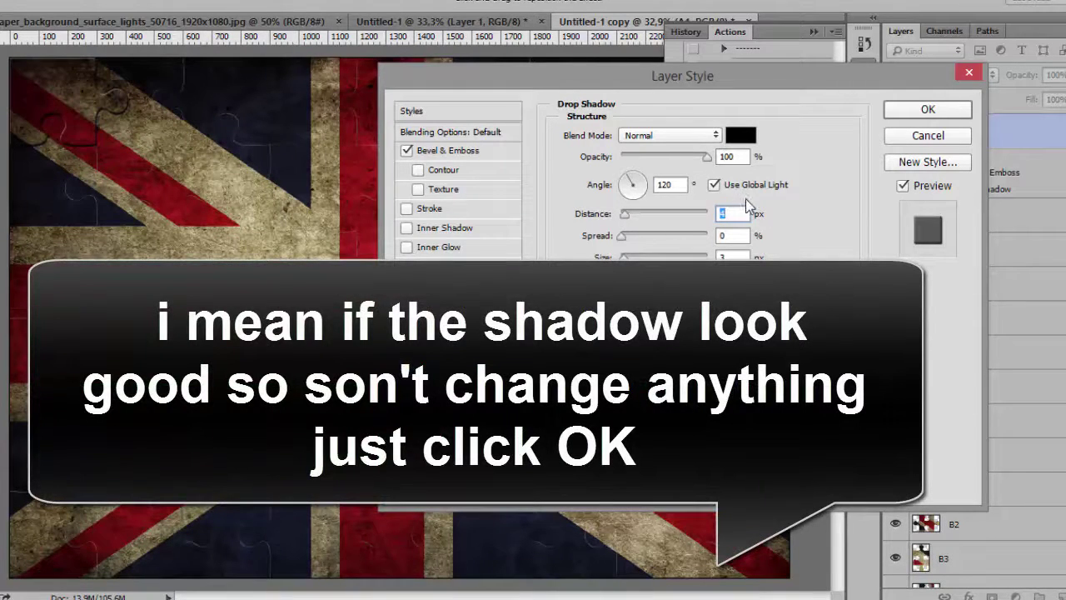
left_click(927, 109)
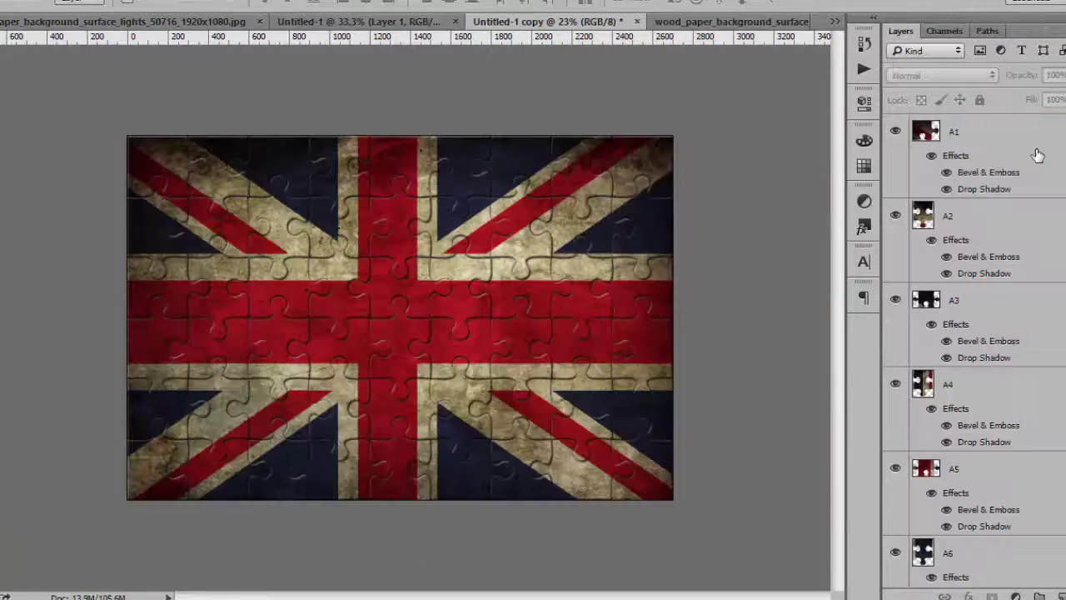
Select puzzle layers A1 through F9 and group them into Group 1.
left_click(1048, 133)
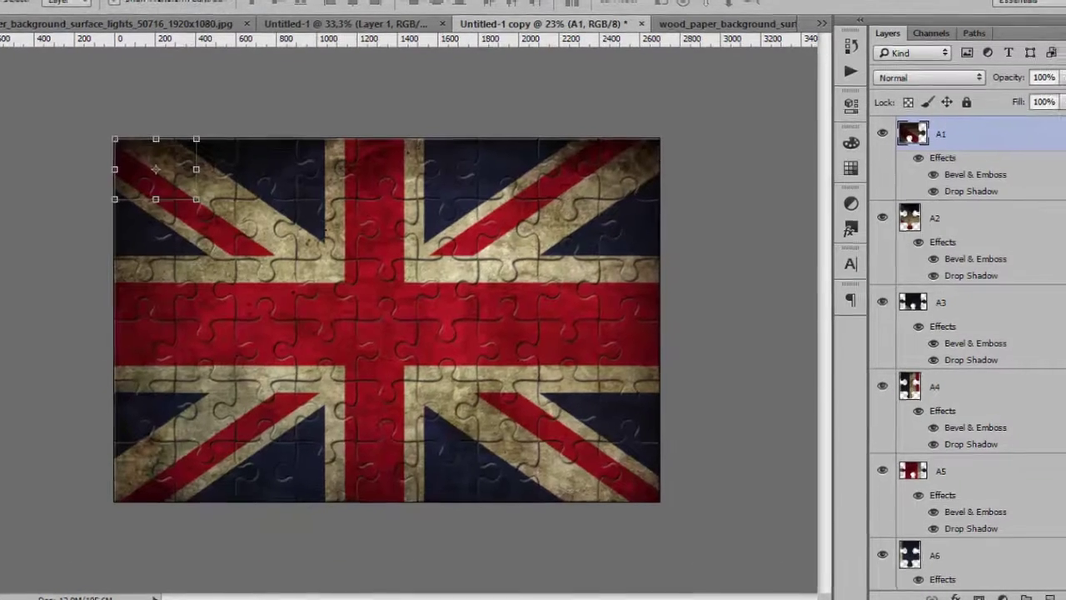
scroll(971, 350, "down", 15)
scroll(941, 462, "down", 1)
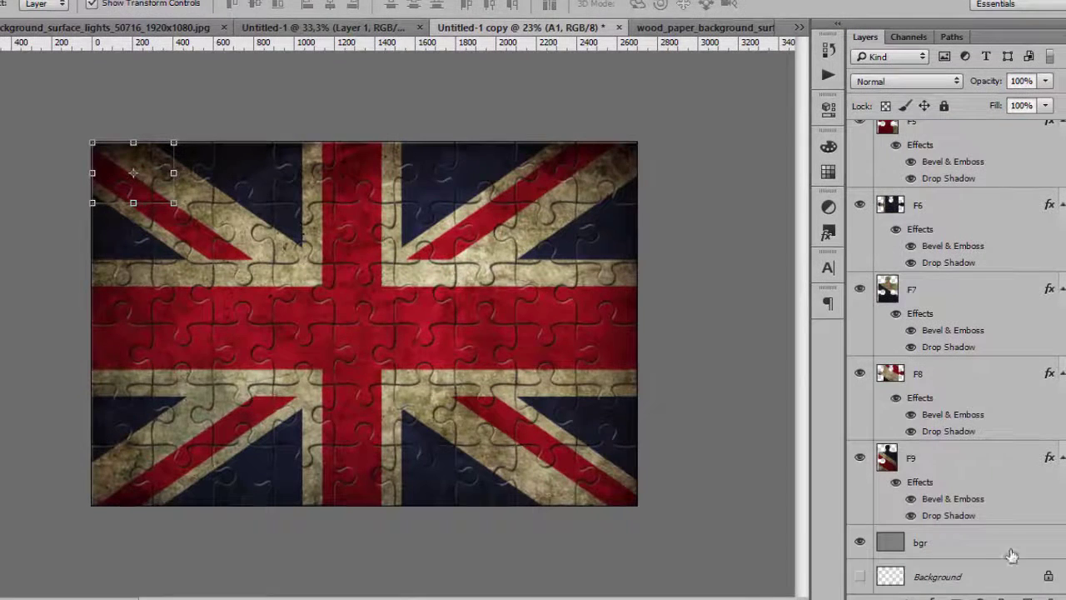
left_click(941, 461, "shift")
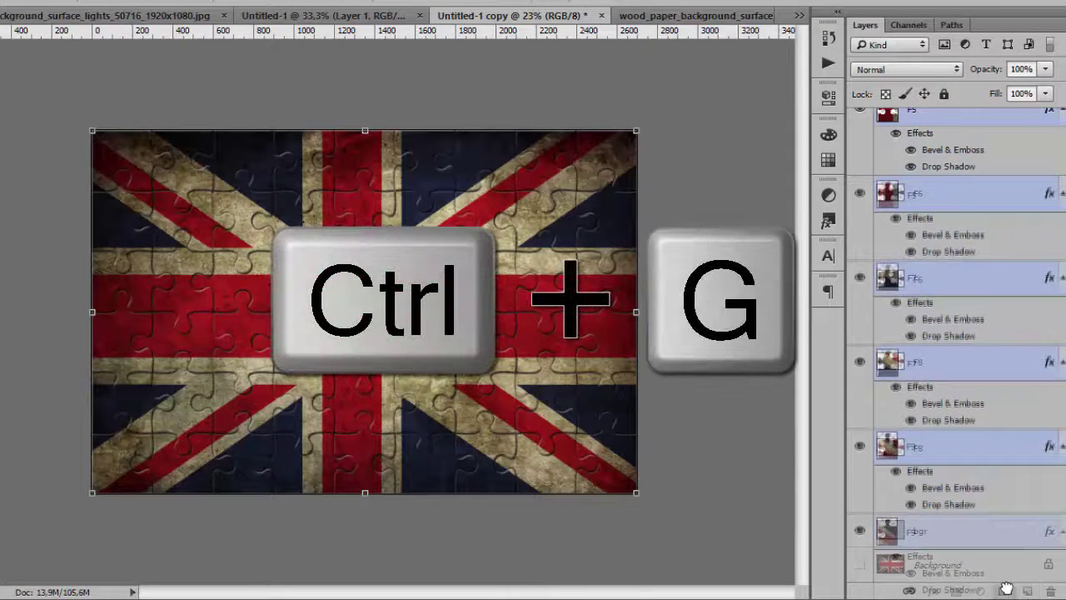
key("ctrl+g")
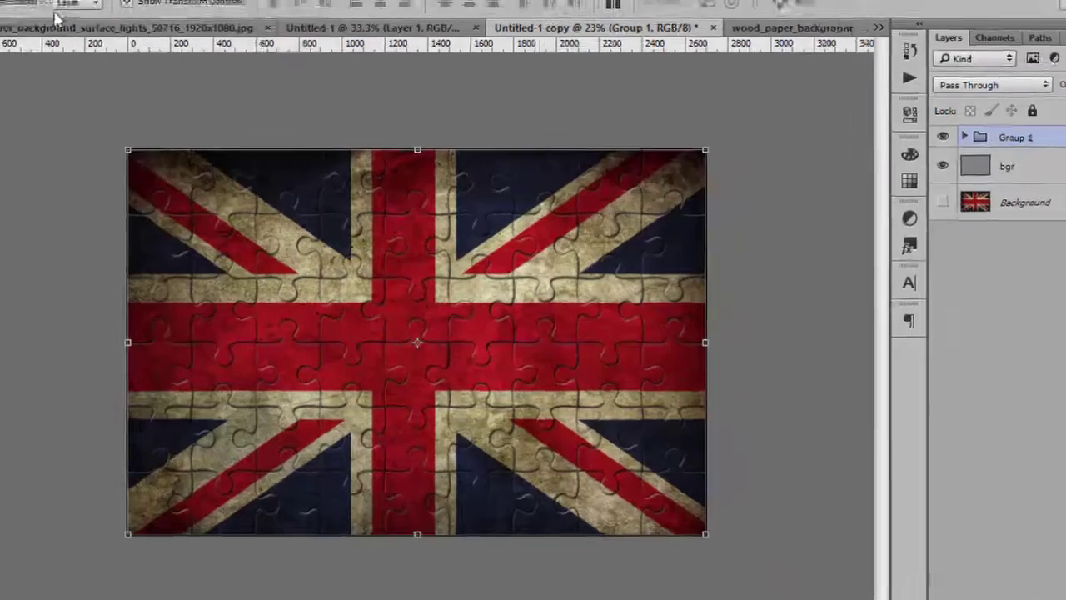
Set Auto-Select to Group and drag the puzzle group into the wood_paper_background document.
left_click(177, 33)
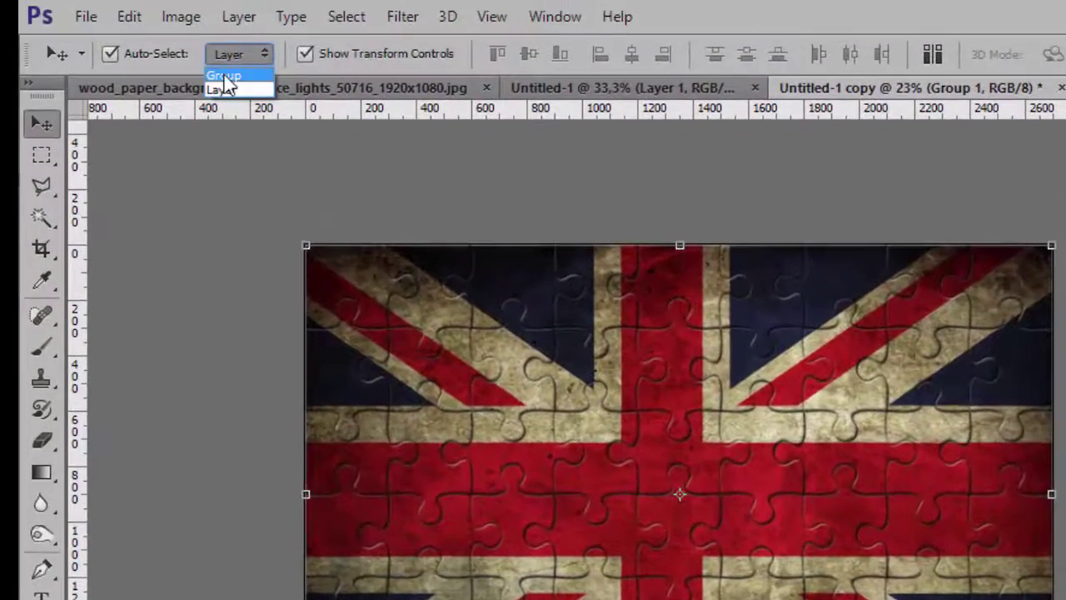
left_click(227, 77)
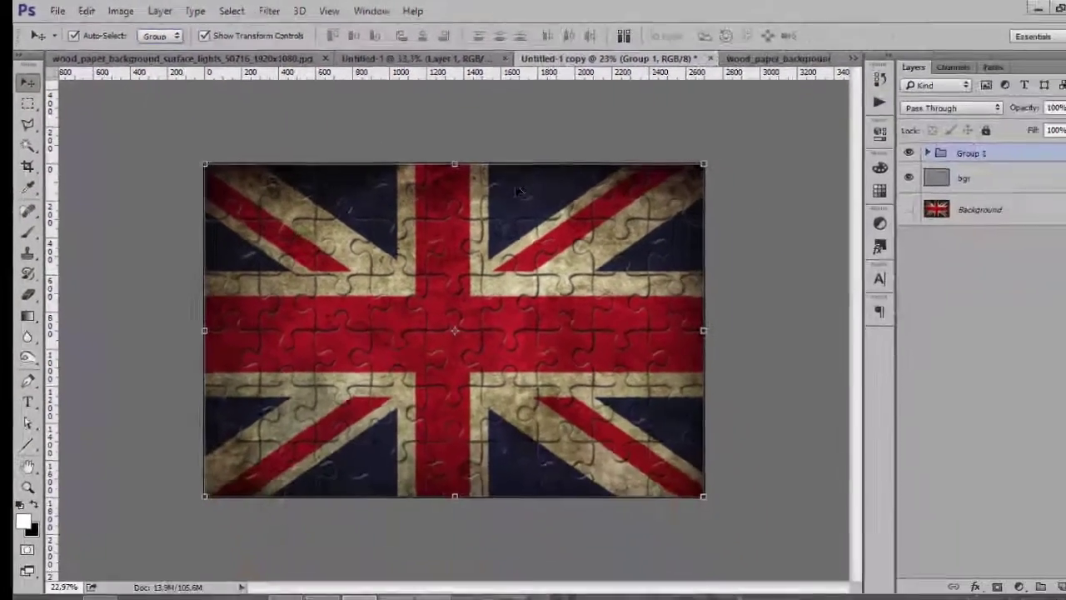
left_click_drag(767, 269, 979, 165)
left_click_drag(642, 109, 831, 218)
key("ctrl+g")
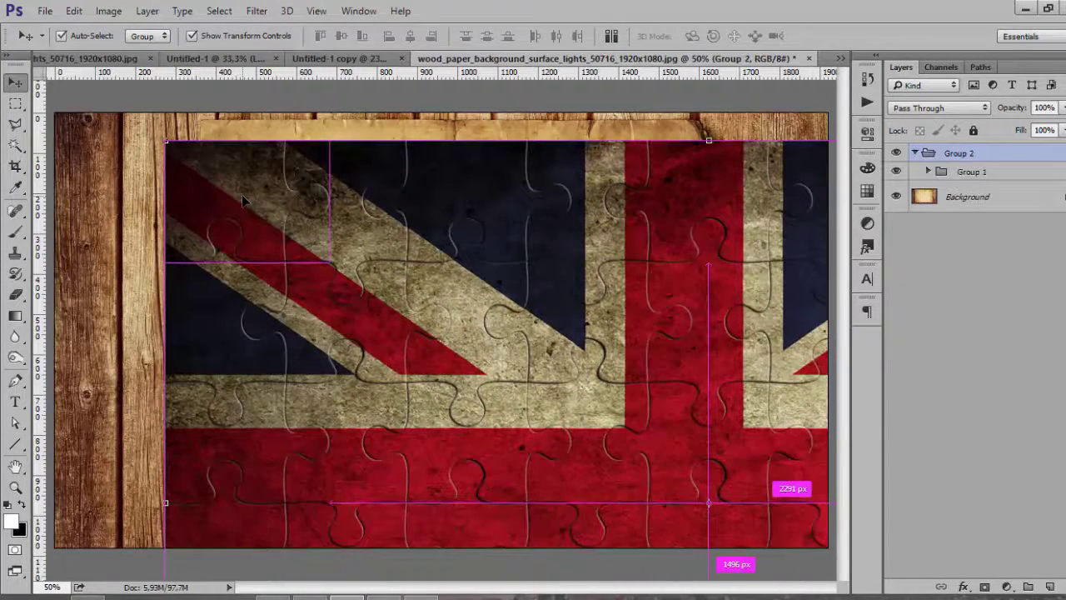
key("ctrl+z")
Scale the puzzle group to fit the paper sheet, then set Auto-Select back to Layer.
key("ctrl+t")
left_click_drag(166, 142, 516, 352)
left_click_drag(683, 475, 437, 320)
left_click_drag(588, 222, 695, 150)
key("Return")
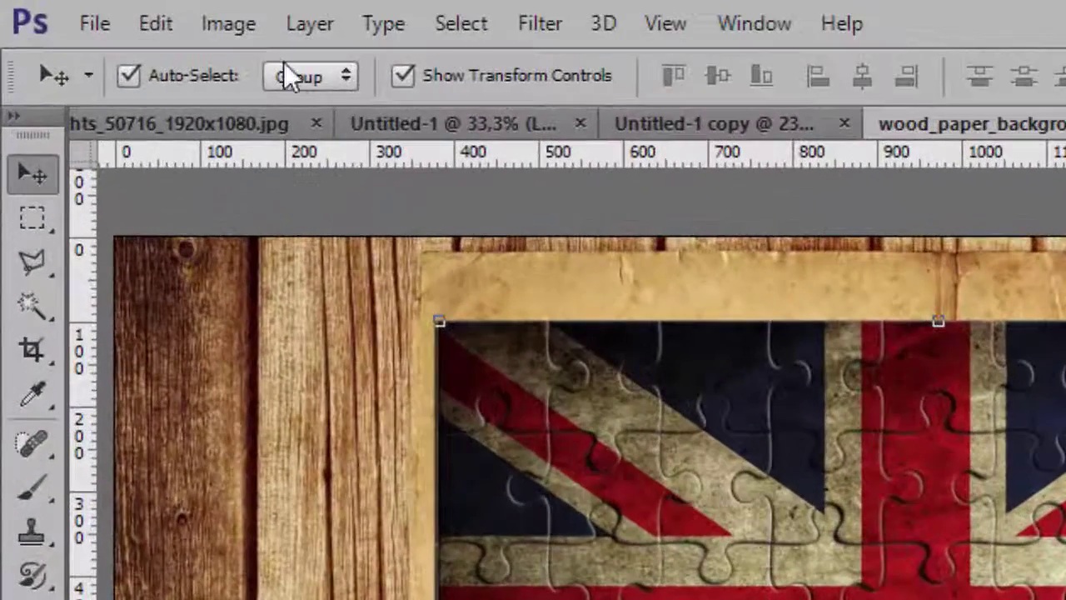
left_click(143, 36)
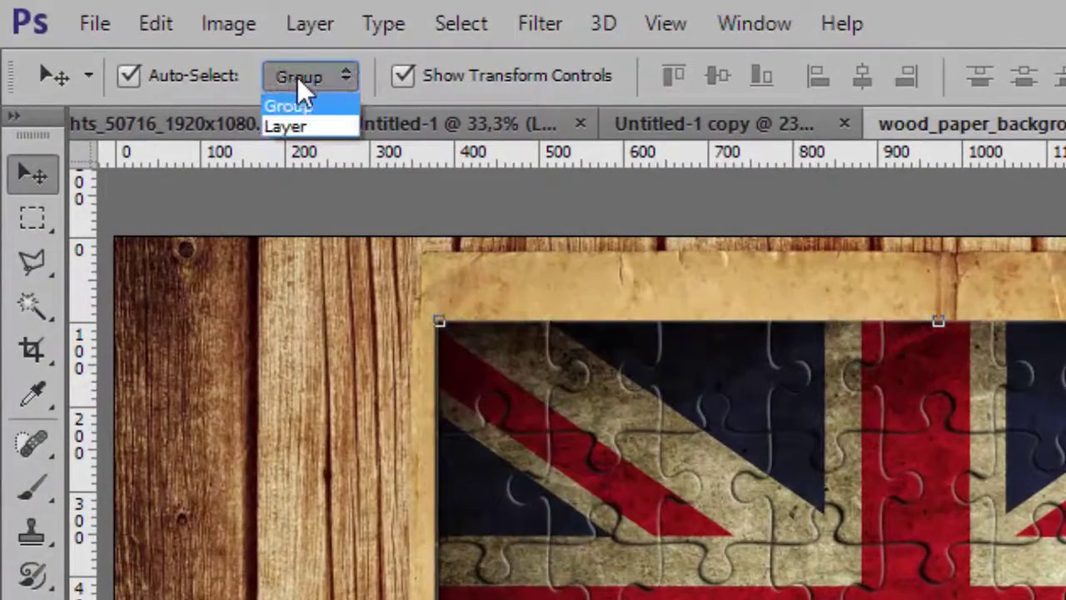
left_click(325, 127)
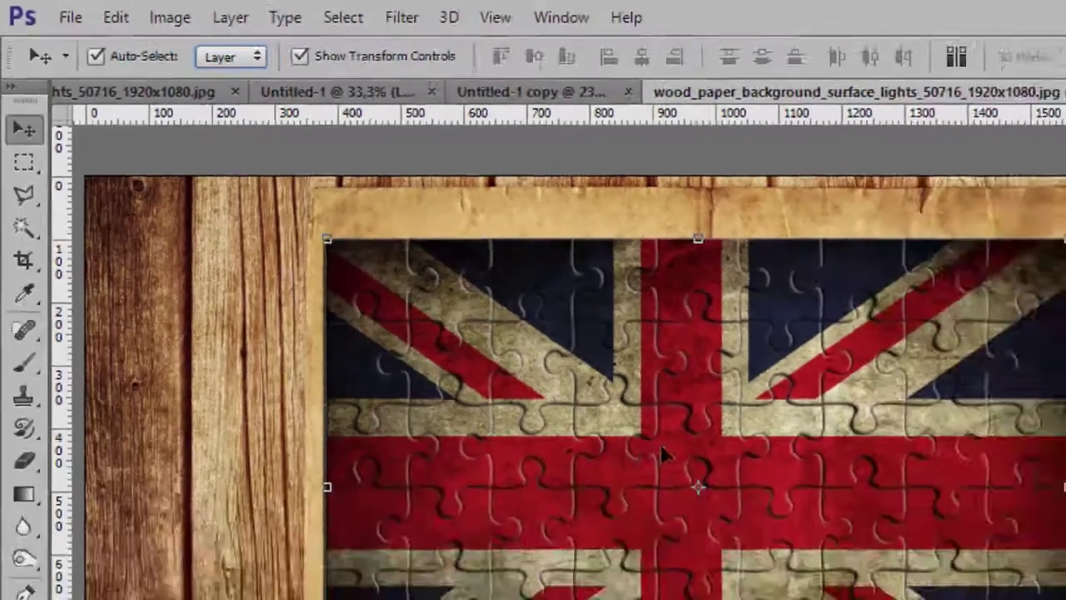
Drag nine individual puzzle pieces out of the flag onto the paper and wood.
left_click_drag(664, 454, 1065, 599)
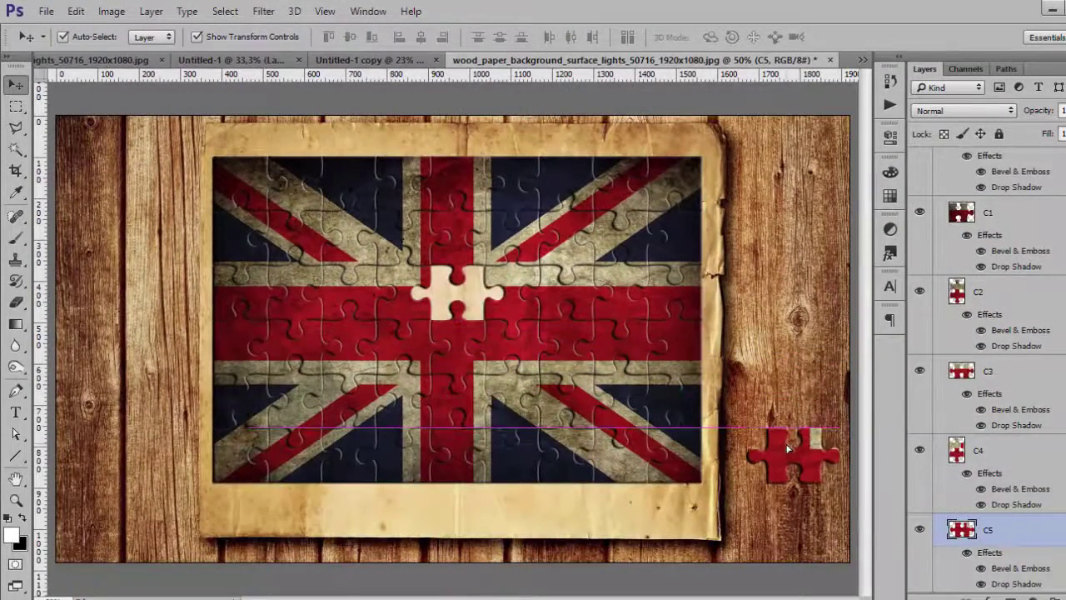
left_click_drag(302, 300, 179, 342)
left_click_drag(275, 437, 155, 479)
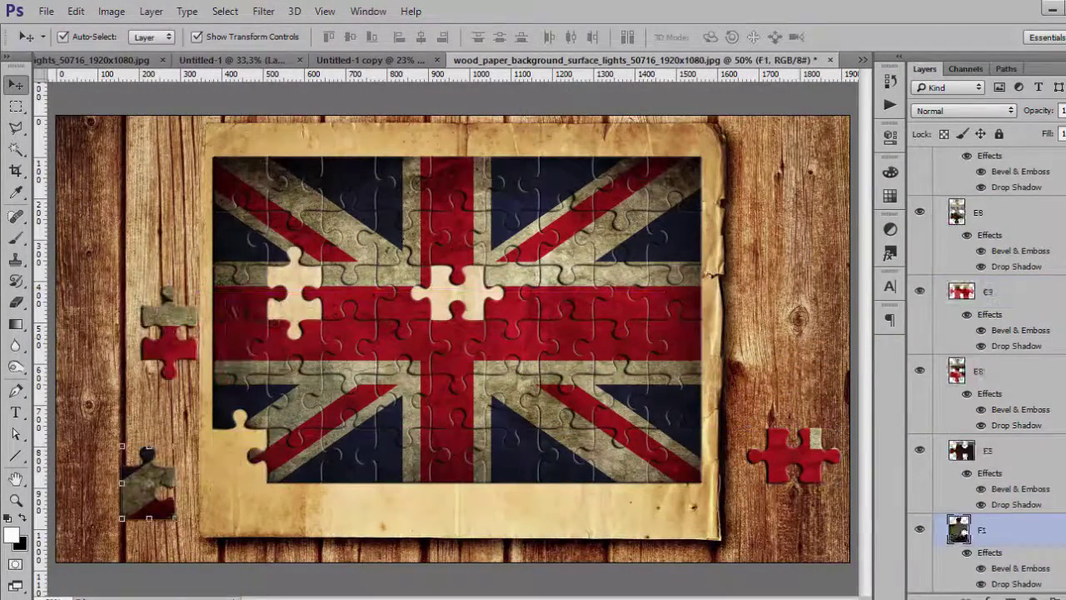
left_click_drag(358, 467, 367, 521)
left_click_drag(291, 179, 233, 133)
left_click_drag(305, 195, 195, 204)
left_click_drag(348, 250, 348, 171)
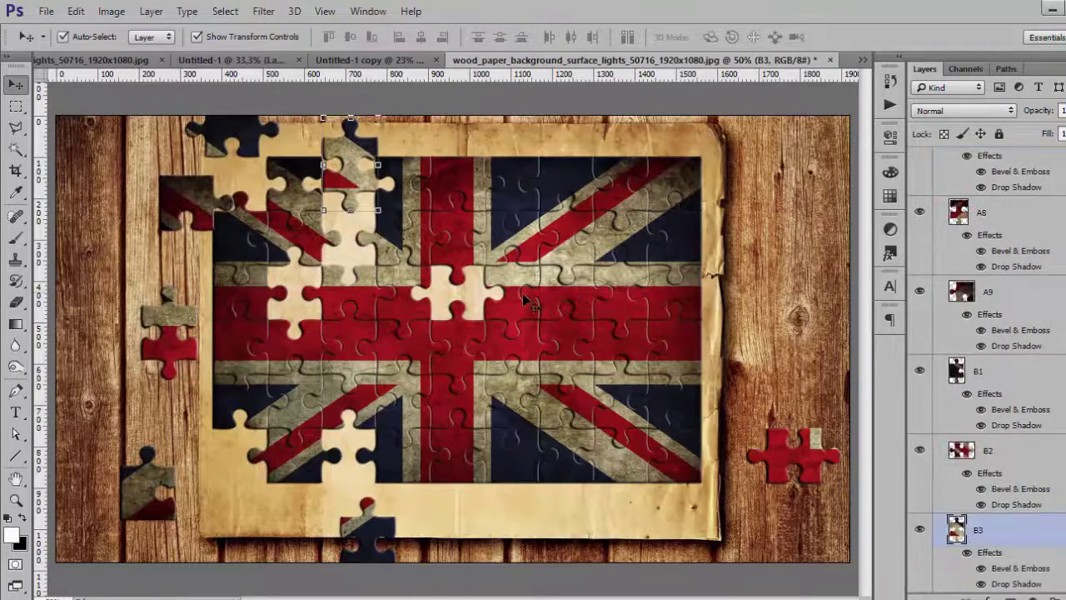
left_click_drag(531, 307, 791, 304)
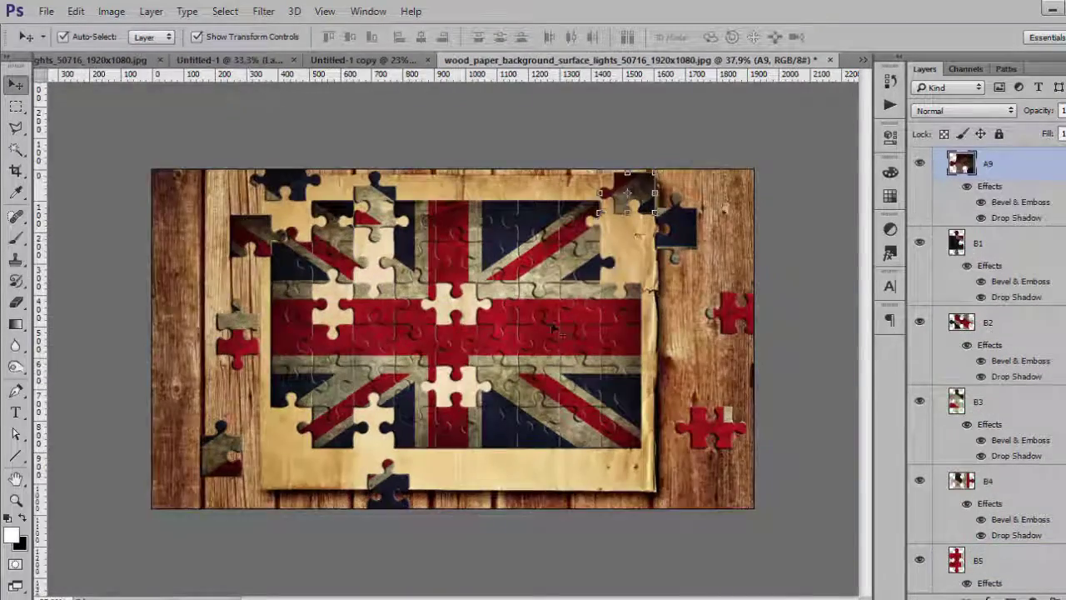
scroll(531, 306, "down", 2)
left_click_drag(363, 281, 363, 296)
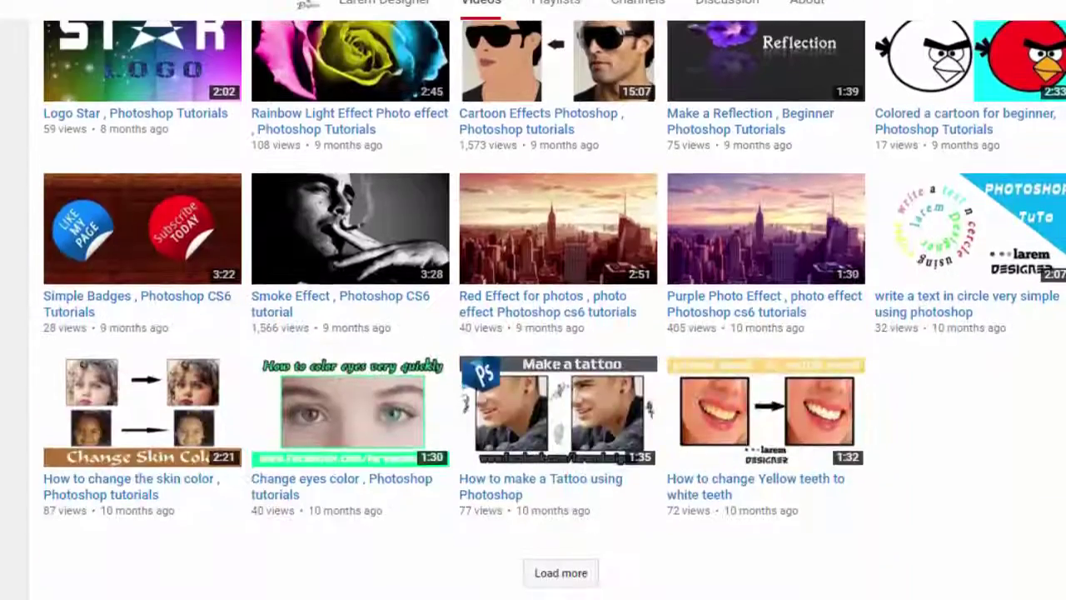
Scroll the YouTube Videos page up to the banner and newest uploads.
scroll(533, 300, "up", 9)
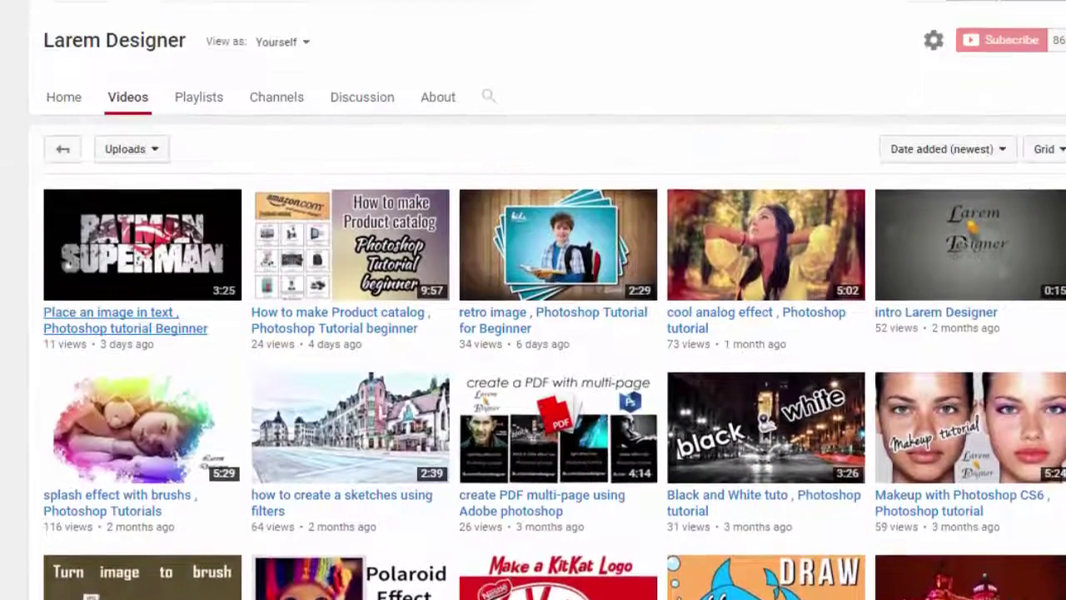
scroll(533, 300, "up", 3)
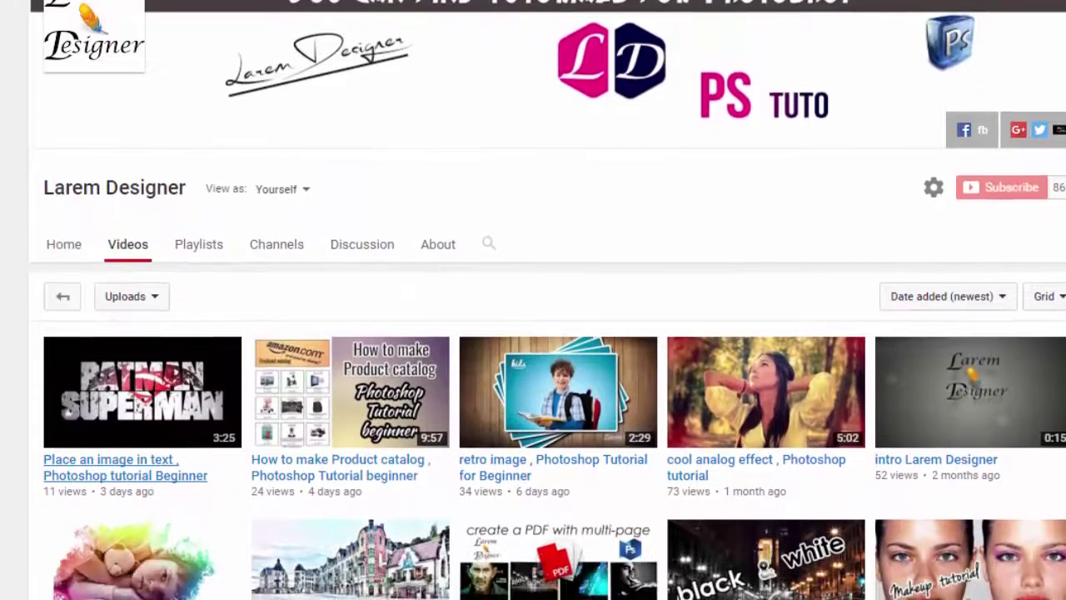
scroll(919, 185, "down", 1)
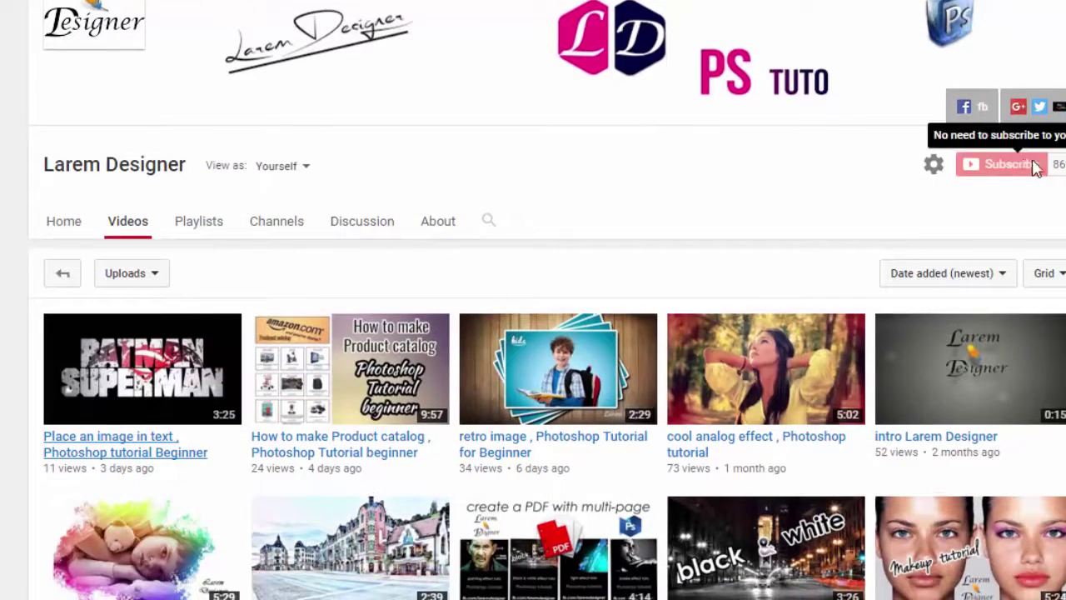